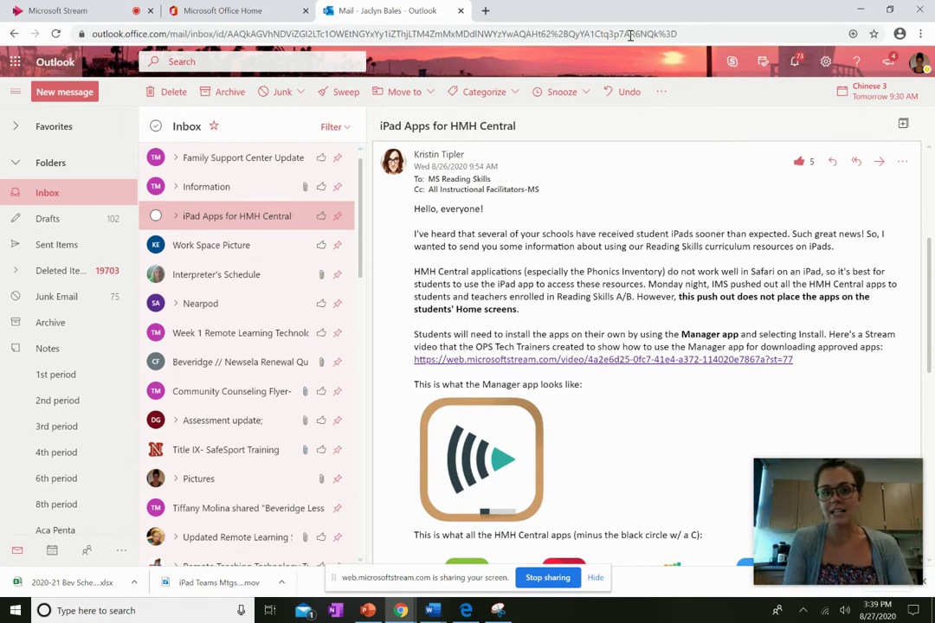
- Open and discard a reply, then a reply-all draft, on the iPad apps message
click(833, 163)
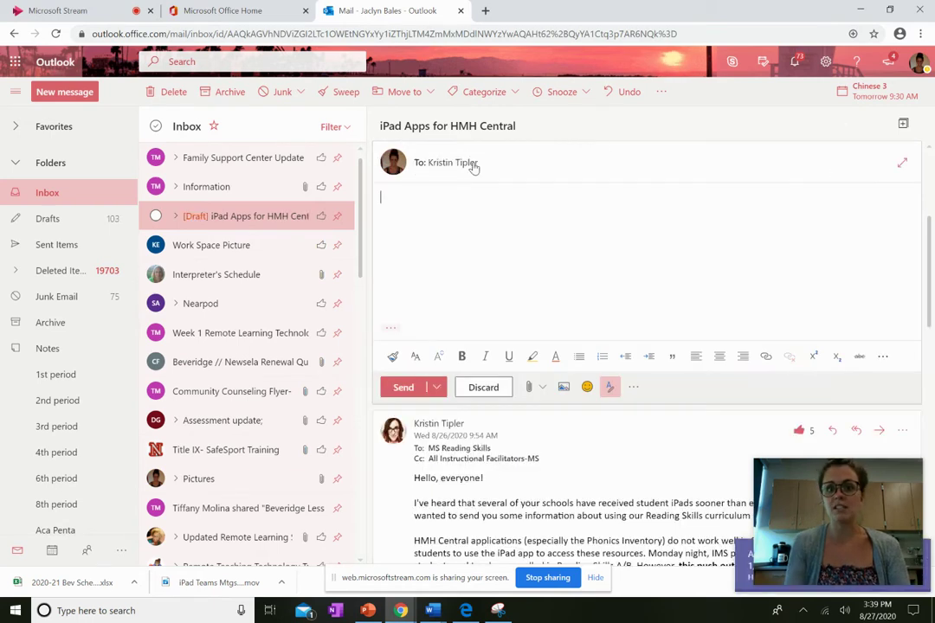
click(499, 388)
click(486, 333)
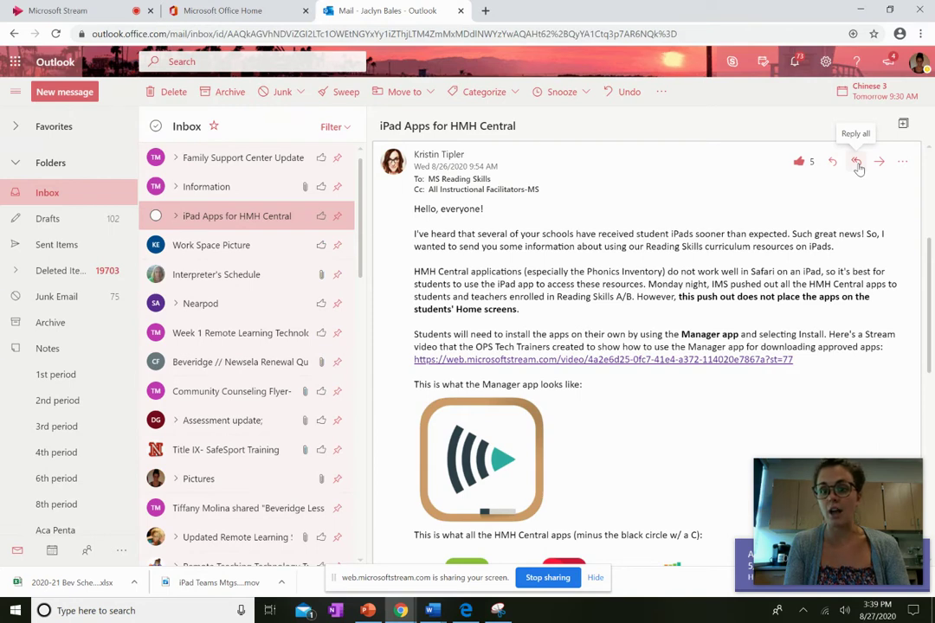
click(856, 163)
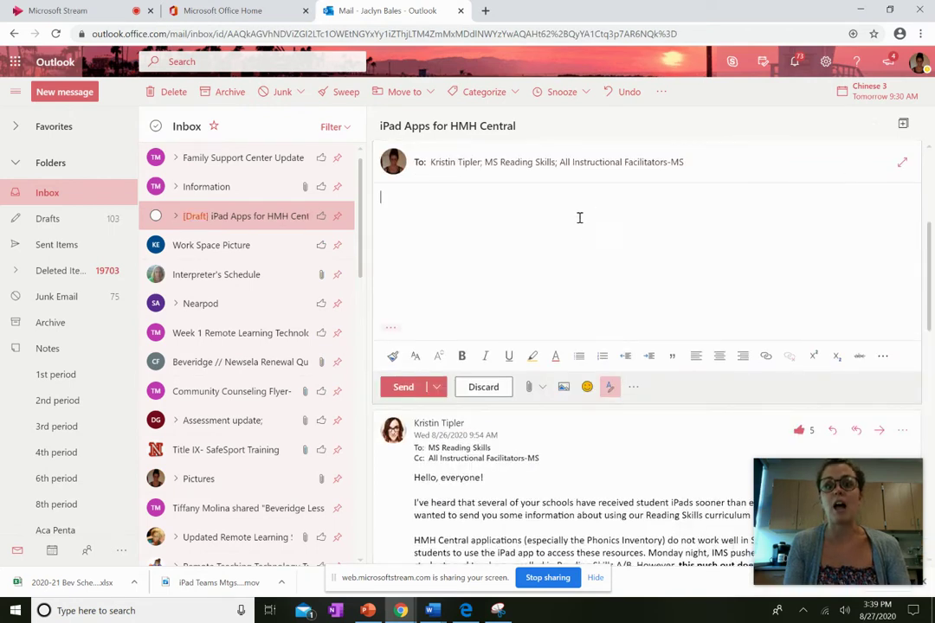
click(489, 389)
click(476, 330)
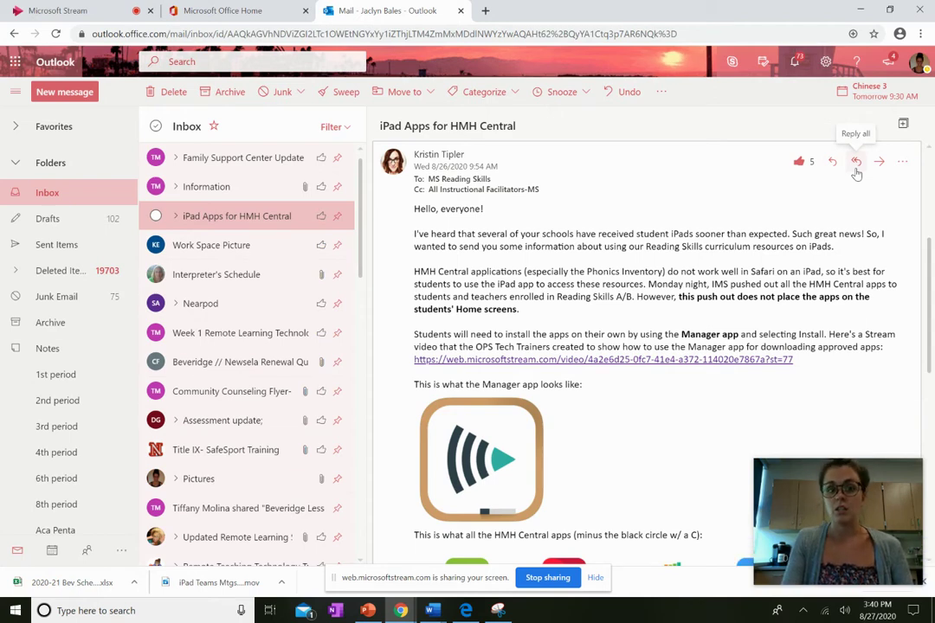
- Start a new message and pick both teachers from the contact suggestions in the To field
click(61, 94)
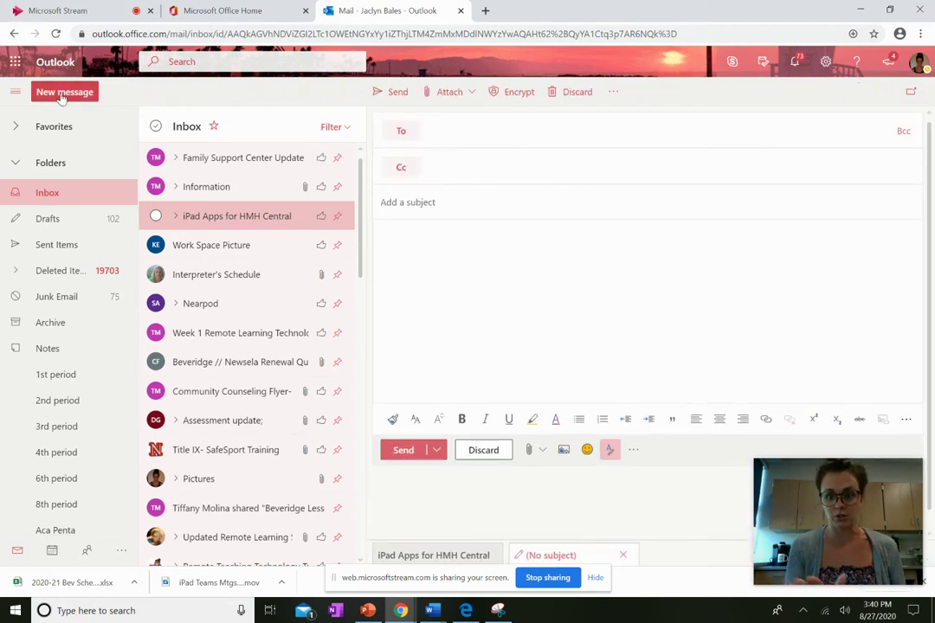
click(464, 137)
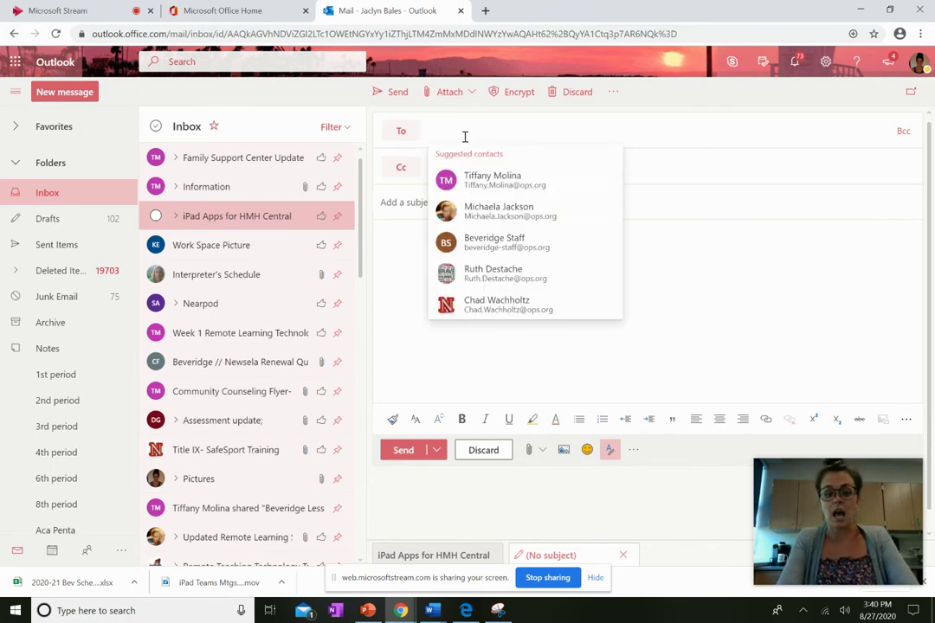
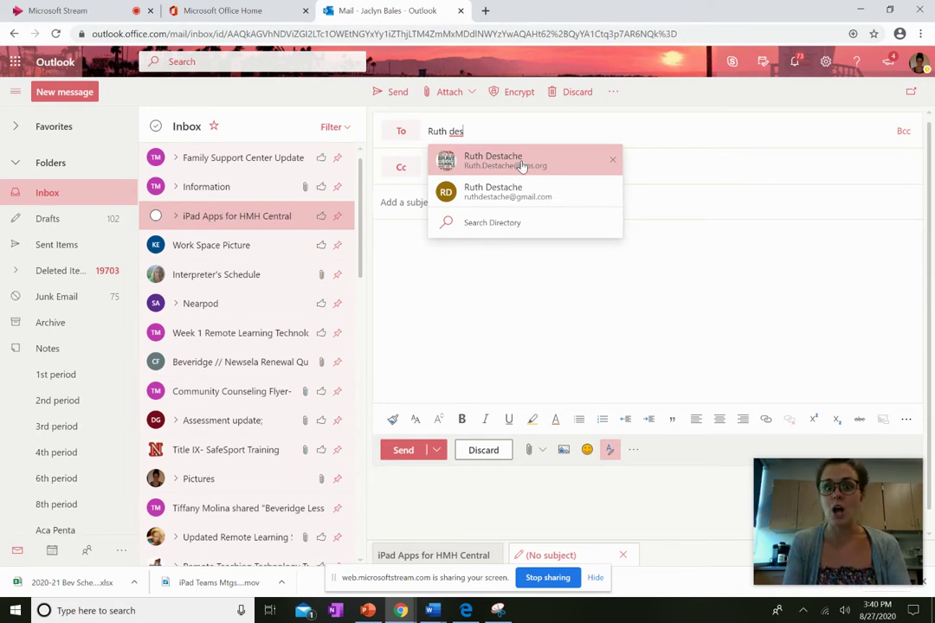
click(521, 163)
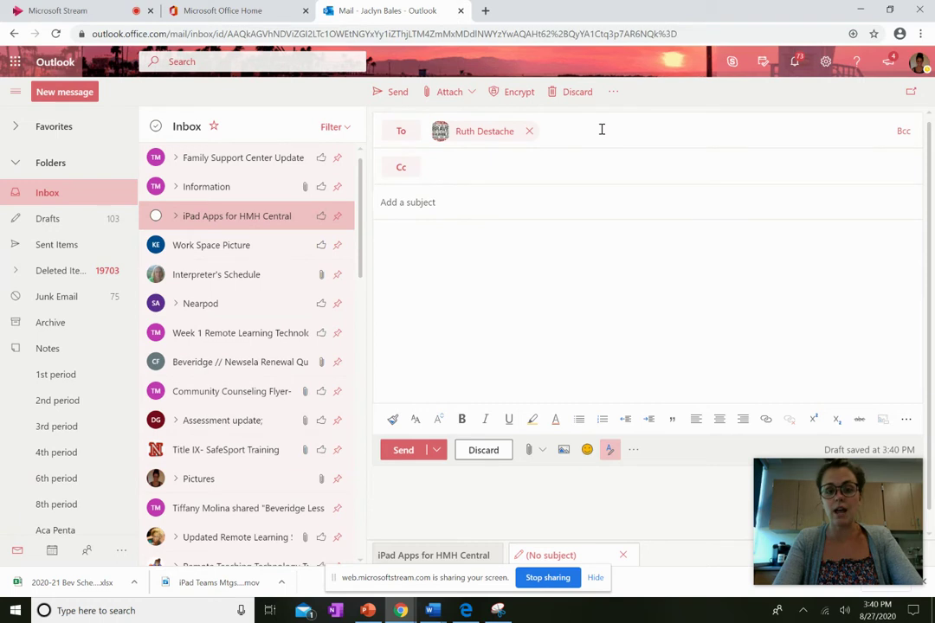
text(ma)
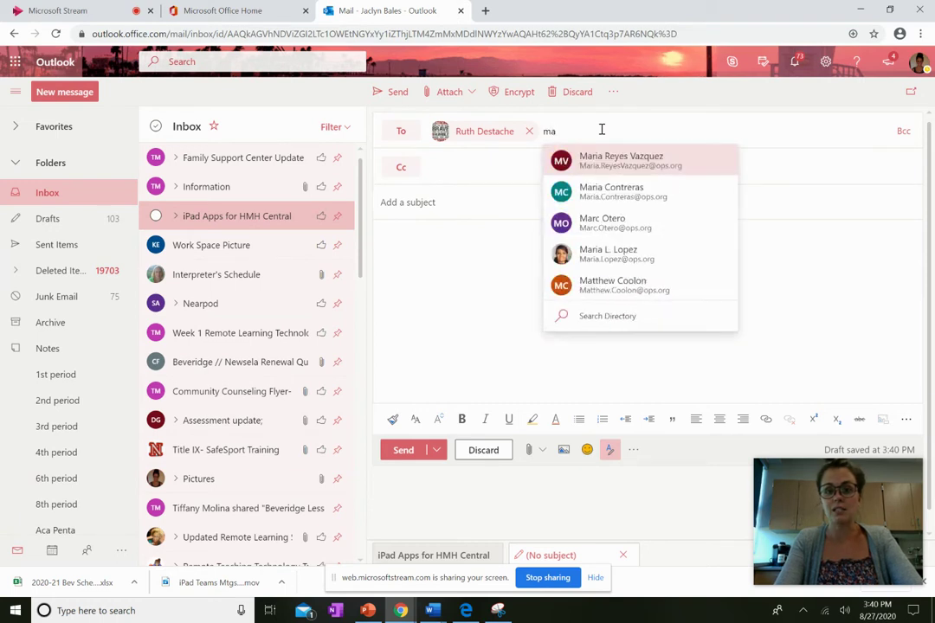
key(BackSpace)
key(BackSpace)
text(otero)
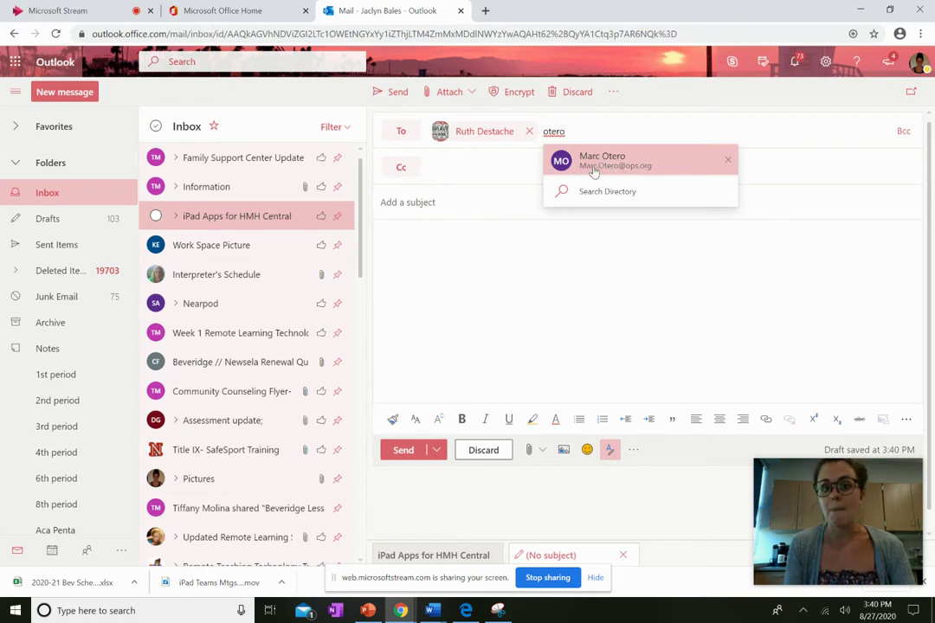
click(604, 166)
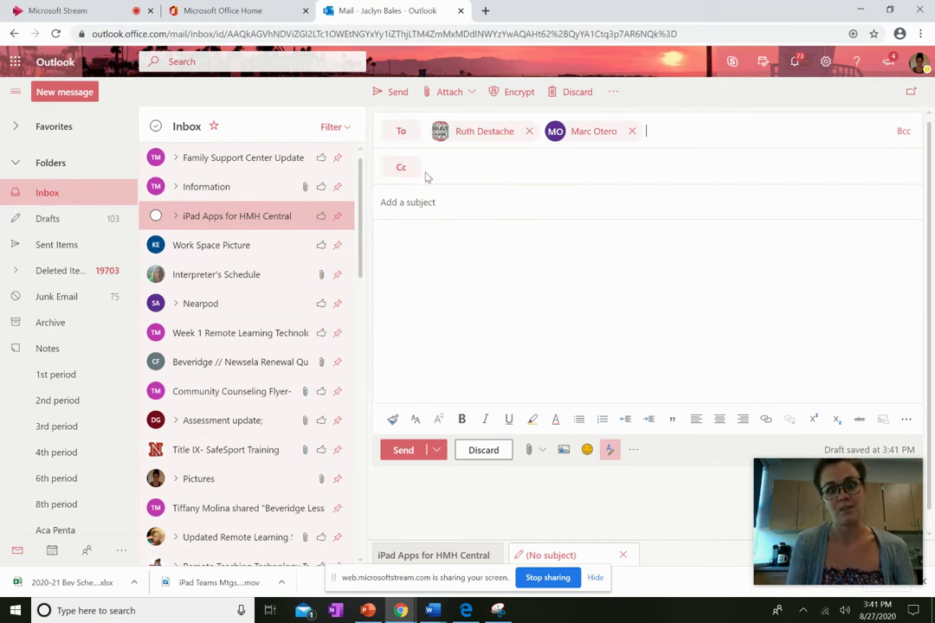
click(408, 172)
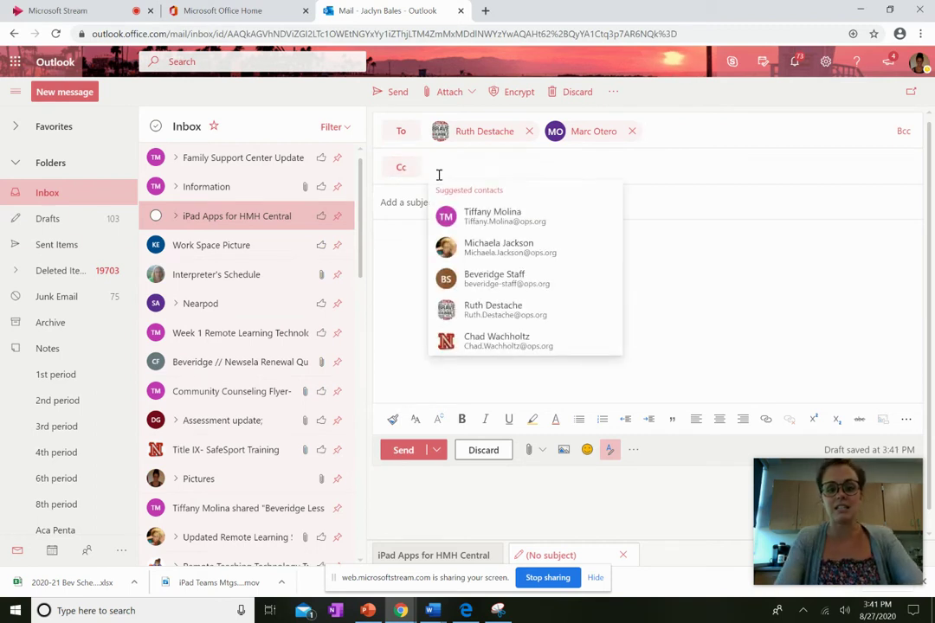
- Add the principal as Cc from the suggestions and enter the subject 'Class Next Tuesday'
text(Tiffa)
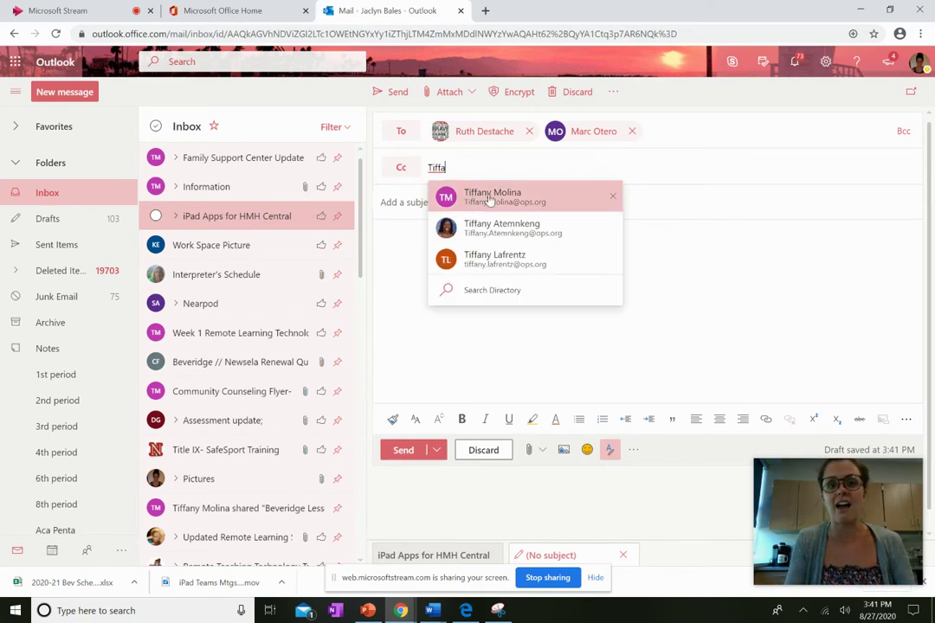
click(488, 194)
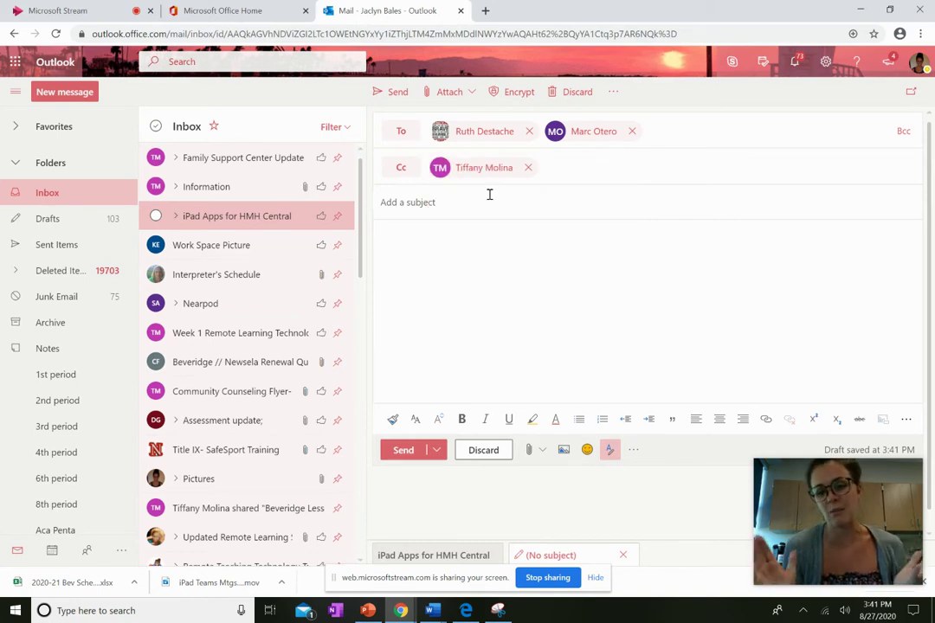
click(457, 209)
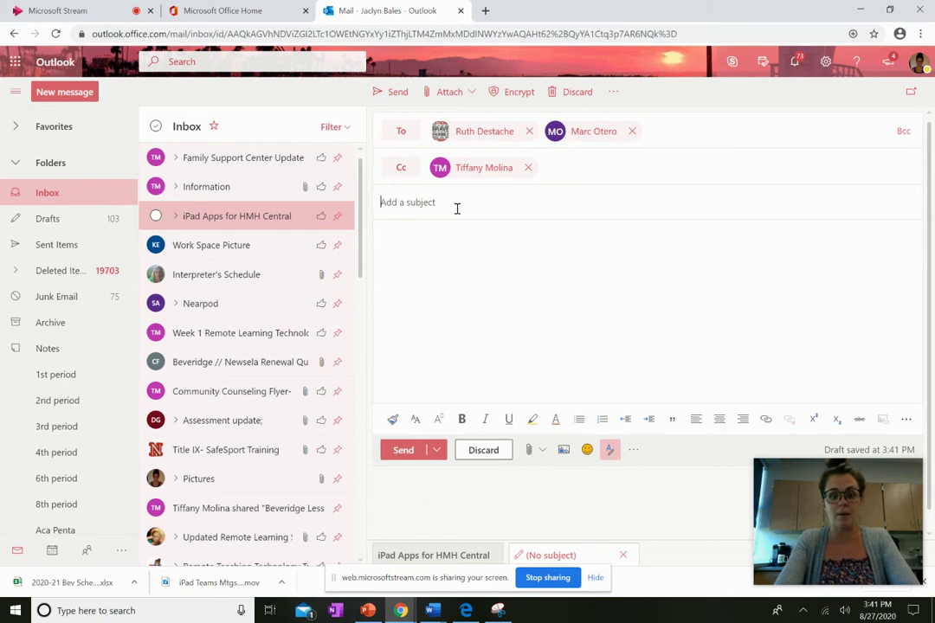
text(Class Next Tuesday)
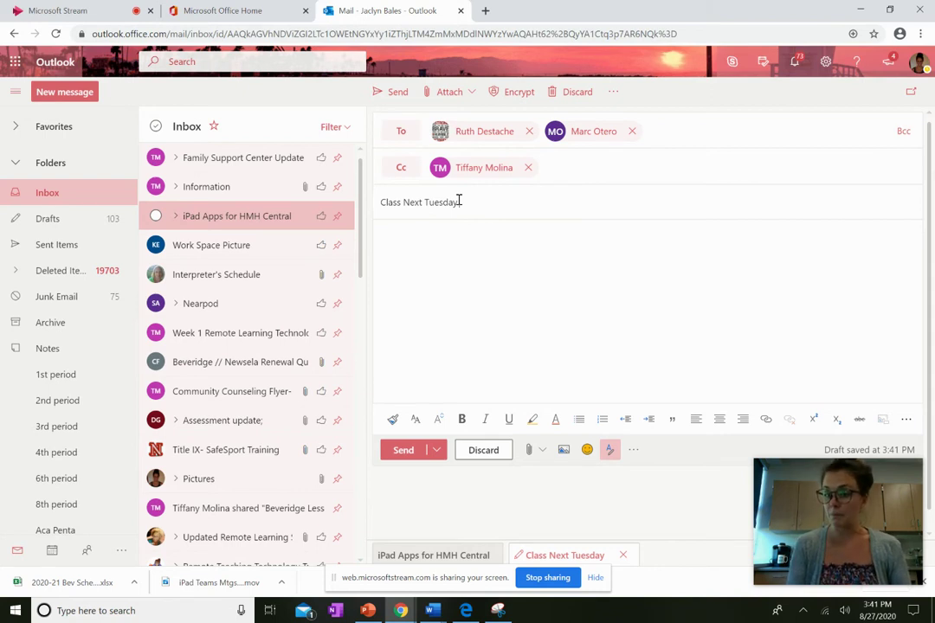
- Greet both teachers by name, then add 'Thank you for inviting me to your class on Tuesday! I cannot wait!'
click(445, 261)
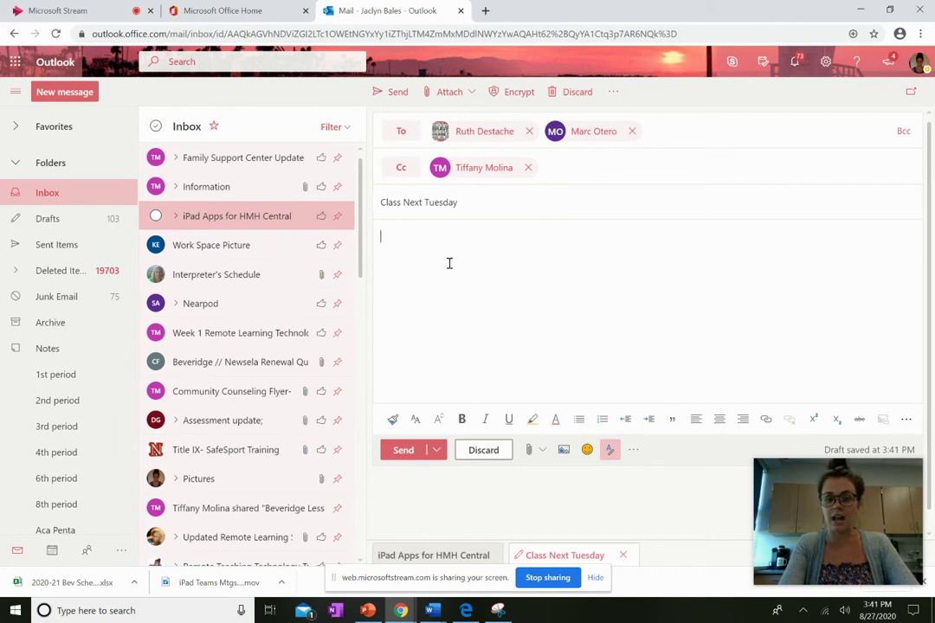
text(Hello)
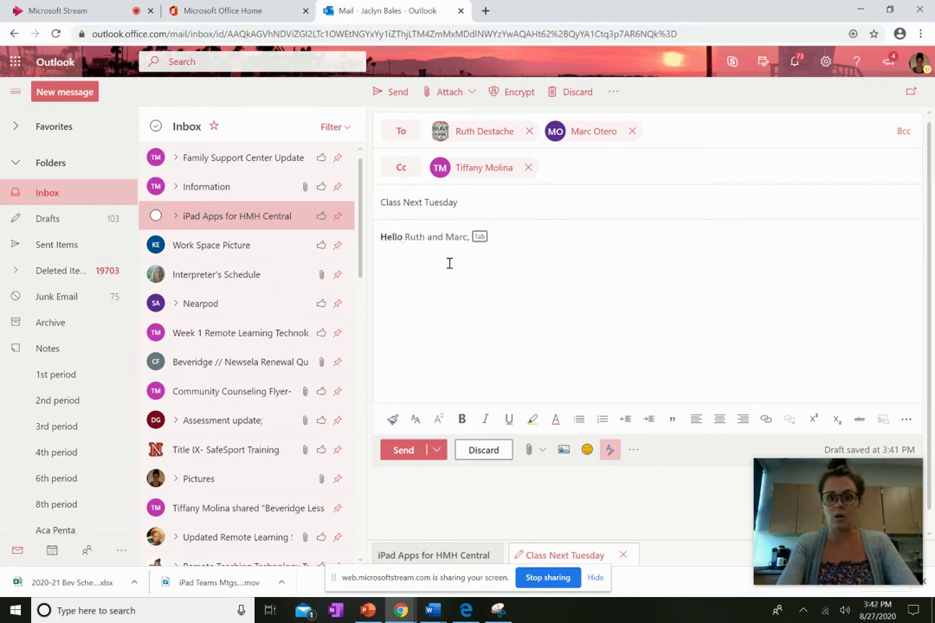
text( Mrs. D)
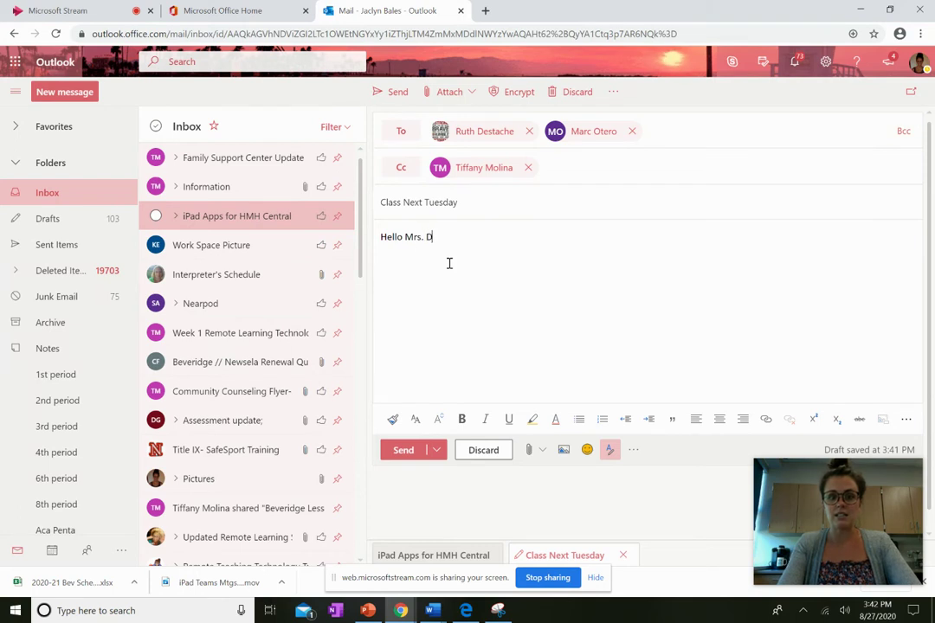
text(estache and Mr.)
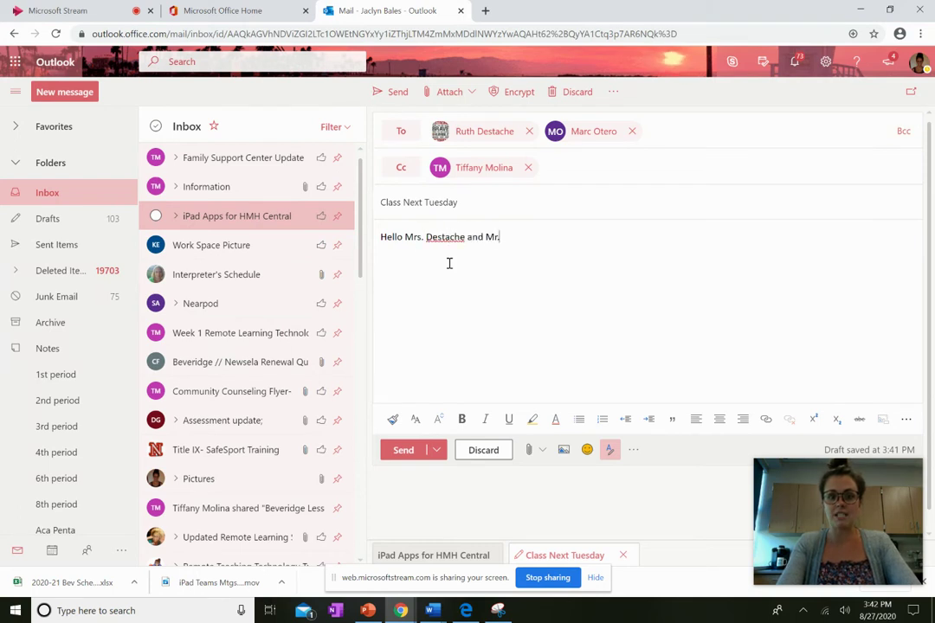
text( Otero,)
key(Return)
key(Return)
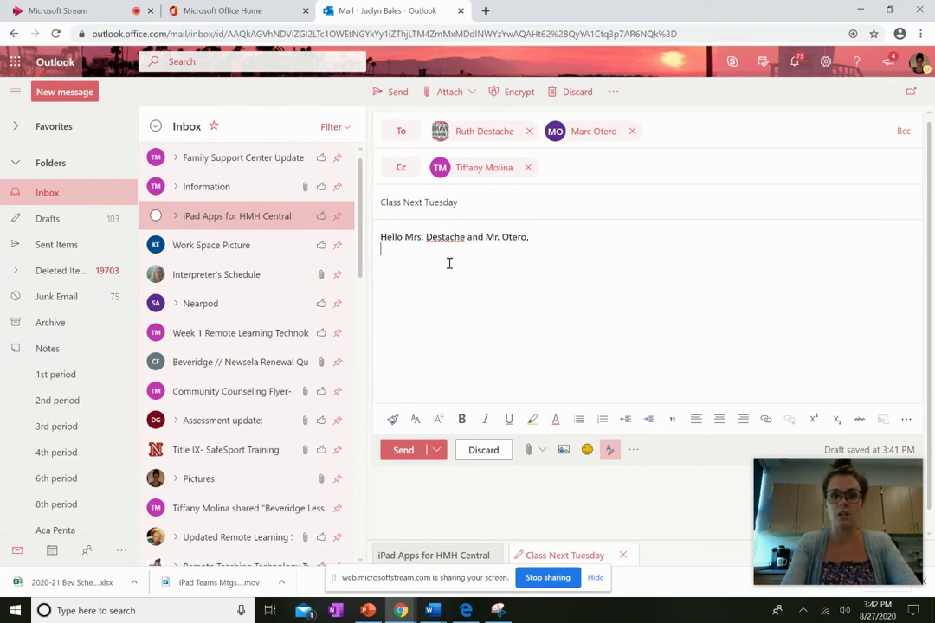
text(Thank you for i)
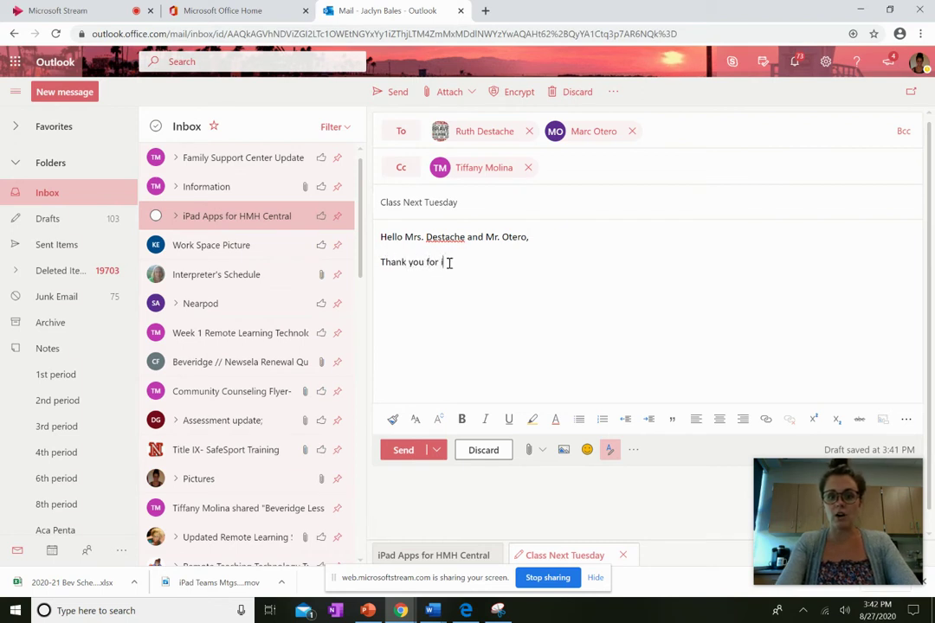
text(nviting me to your )
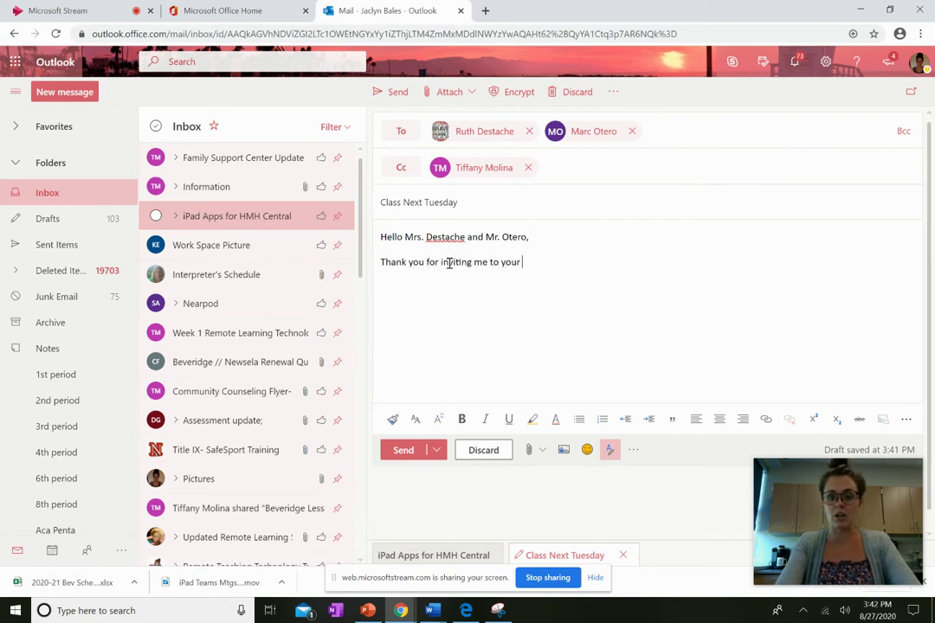
text(class on T)
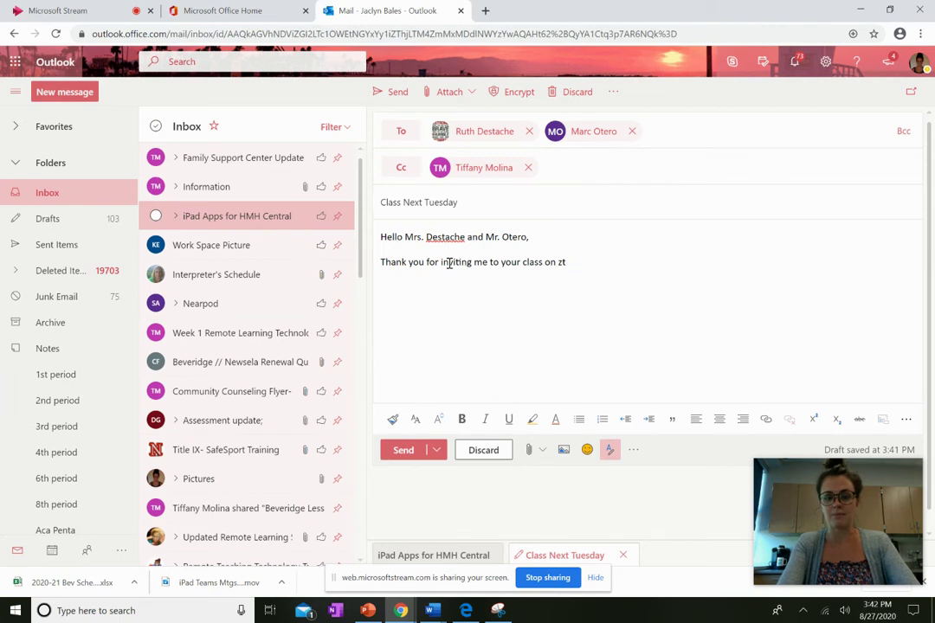
text(uesday! I c)
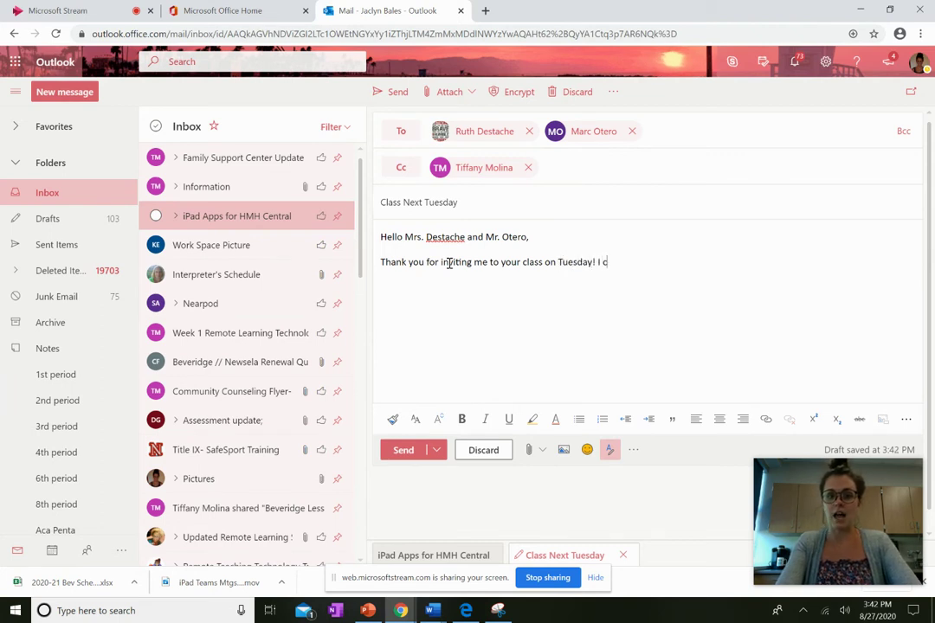
text(annot wait!)
key(Return)
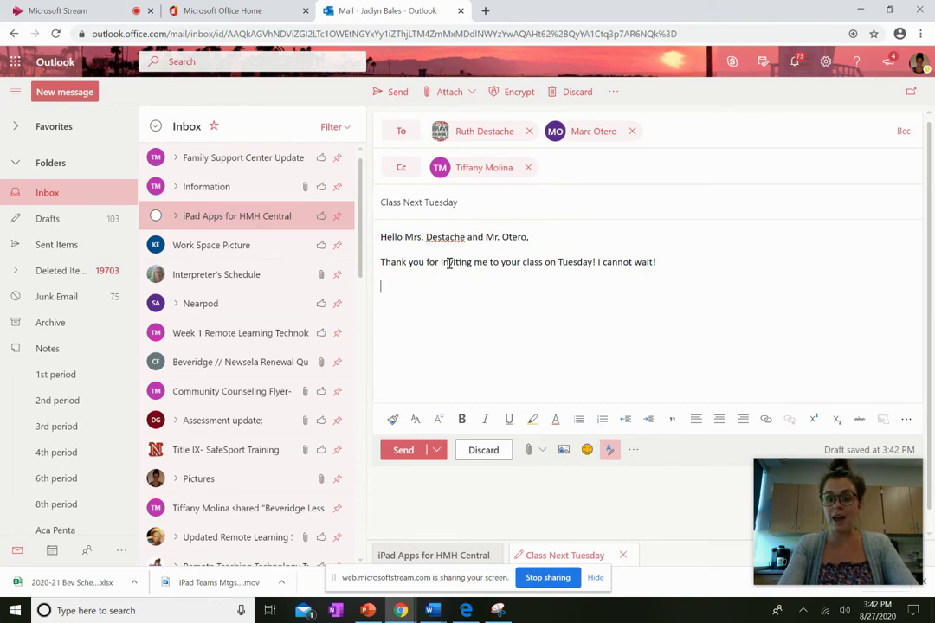
- Close with 'Sincerely,' and sign your full name on the next line
text(Sinc)
key(BackSpace)
text(cerely,)
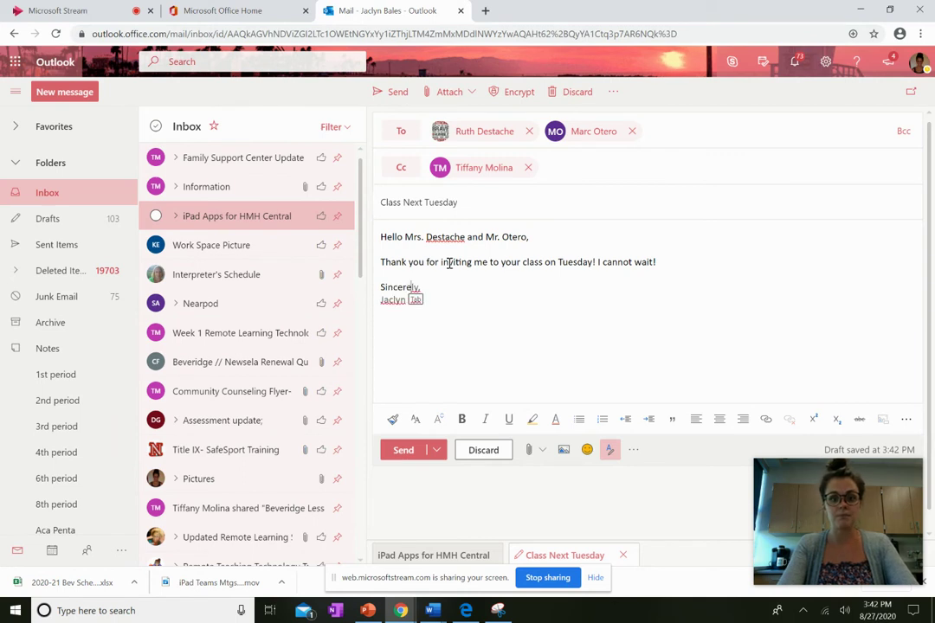
key(Return)
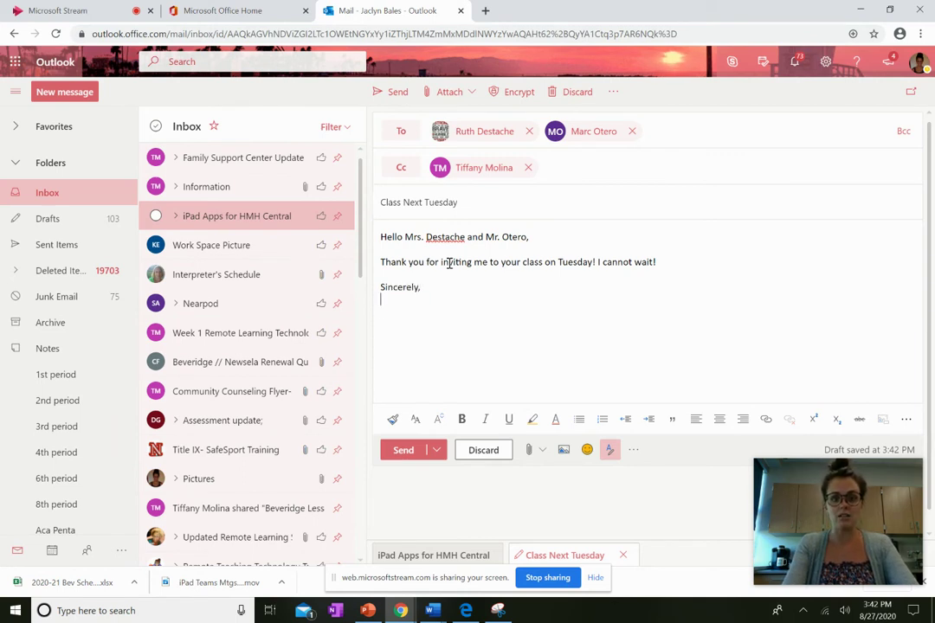
key(Tab)
text(Bales)
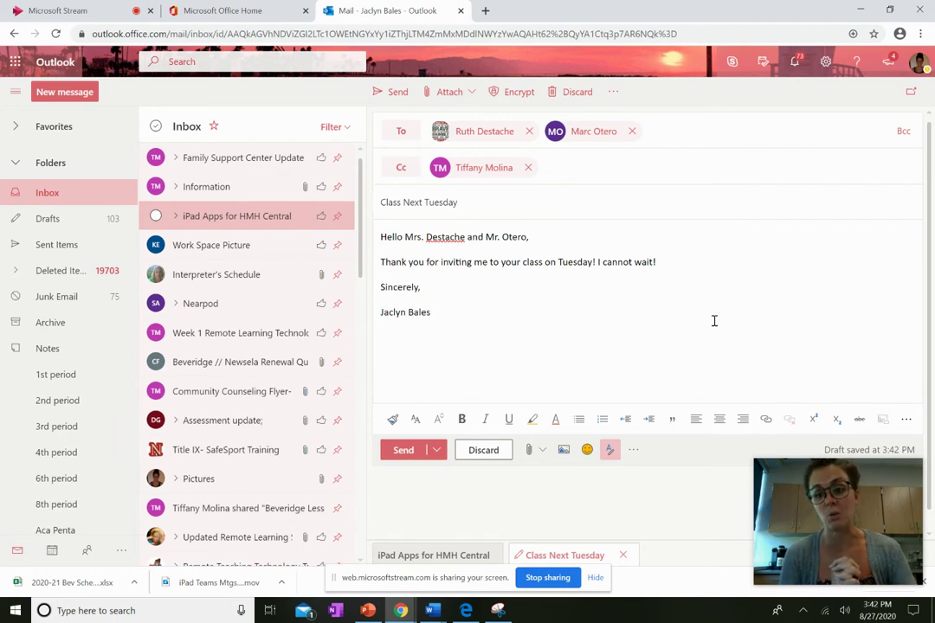
click(485, 455)
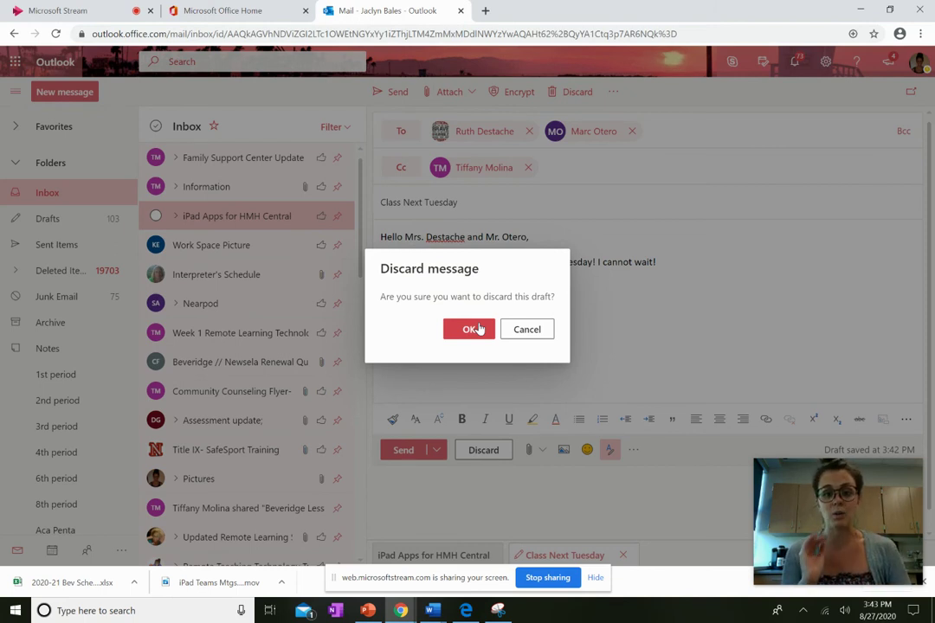
click(529, 329)
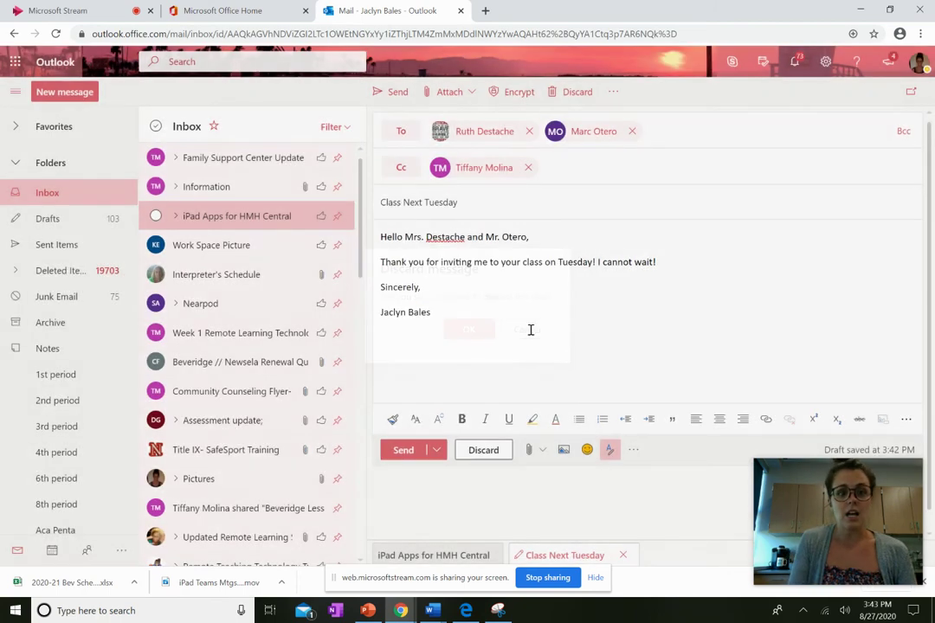